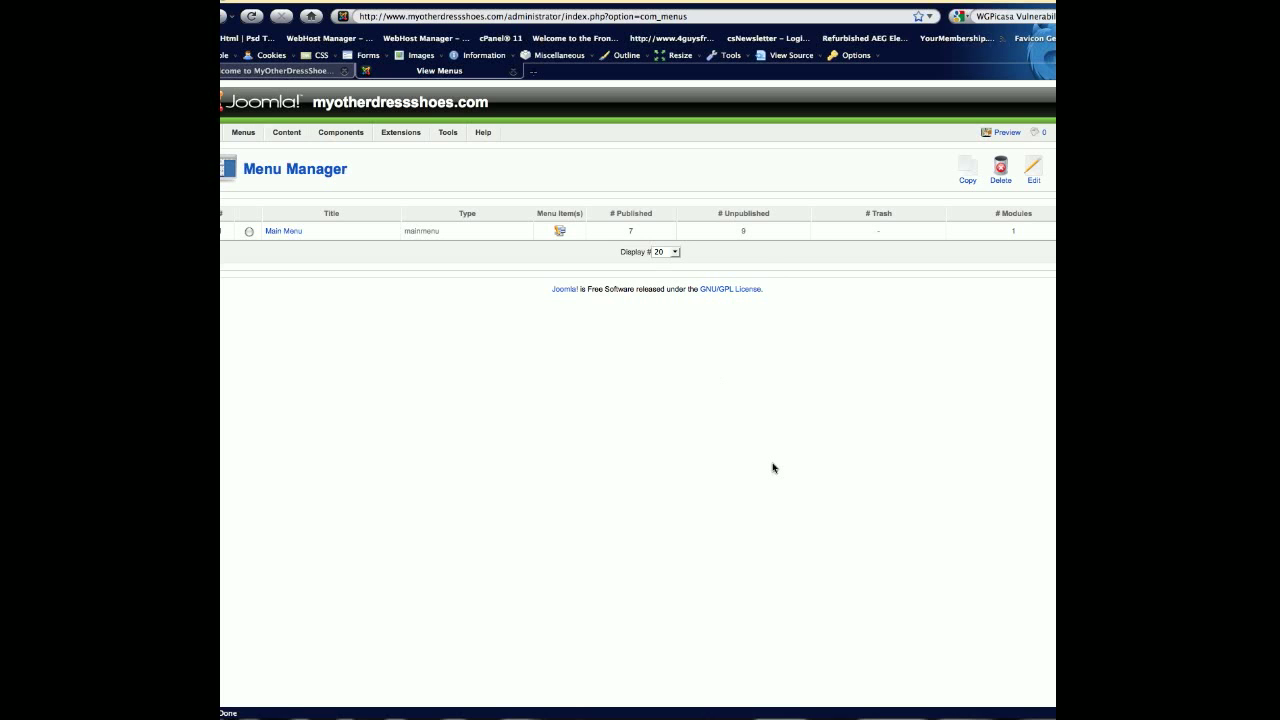
# Open the Home item of the Main Menu for editing to view its basic parameters
pyautogui.click(222, 150)
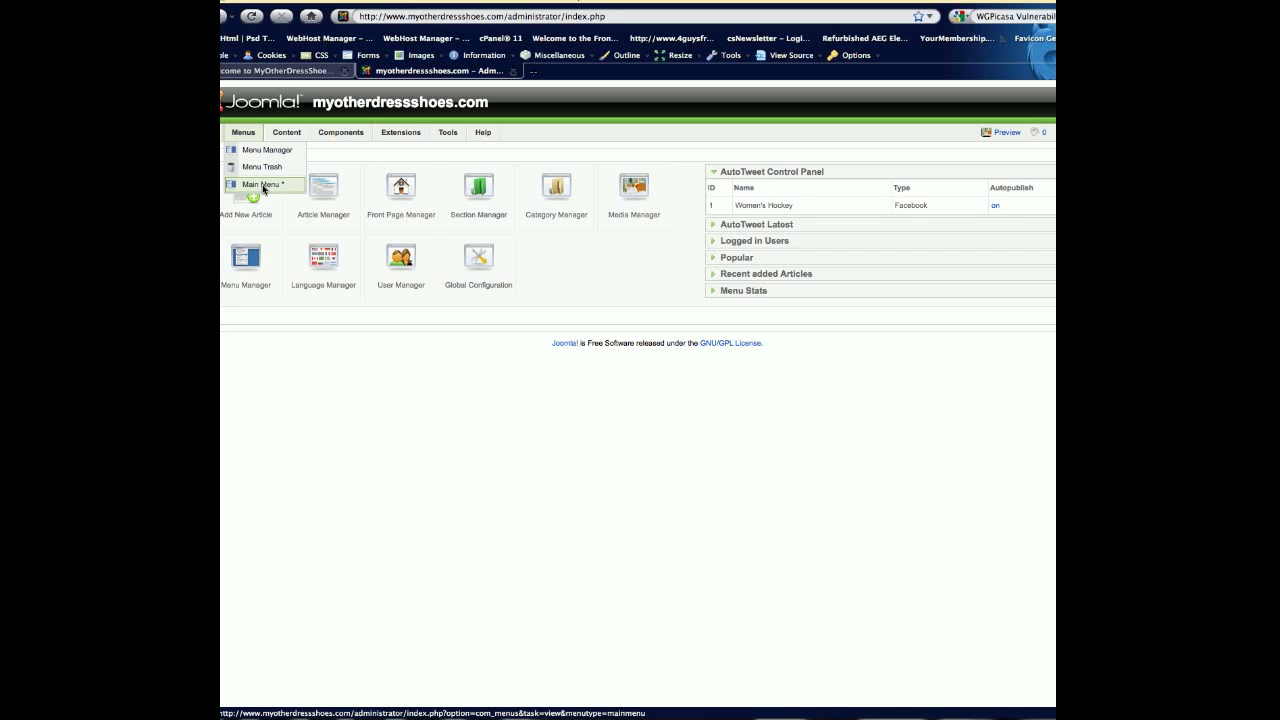
pyautogui.click(262, 185)
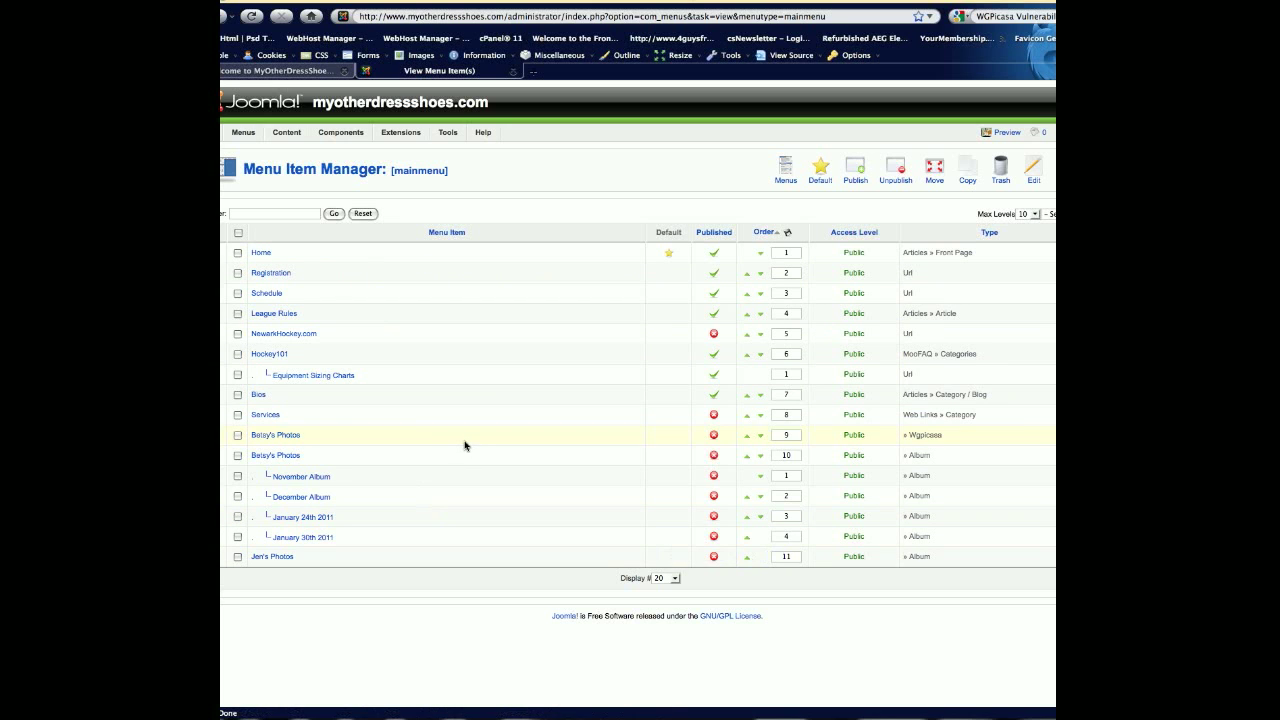
pyautogui.click(258, 252)
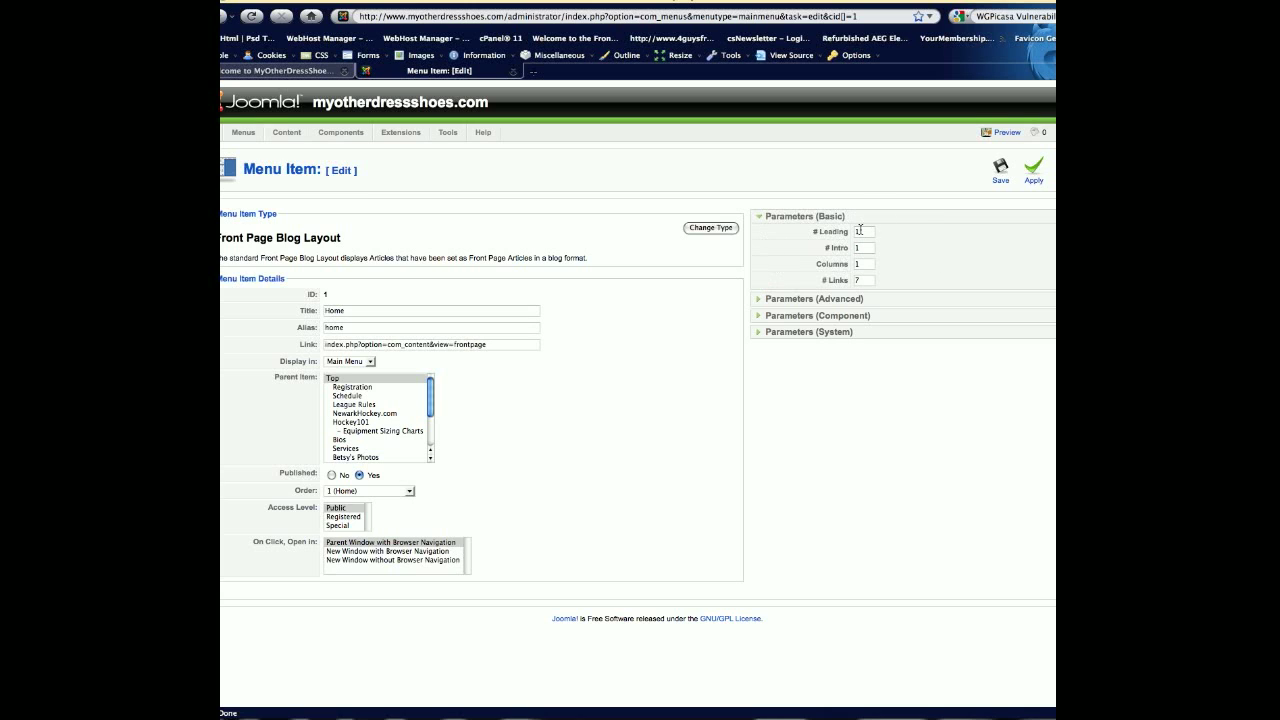
pyautogui.moveTo(821, 235)
# Examine the live home page's leading, intro and linked articles down to its footer, and return to the Home menu item
pyautogui.click(290, 71)
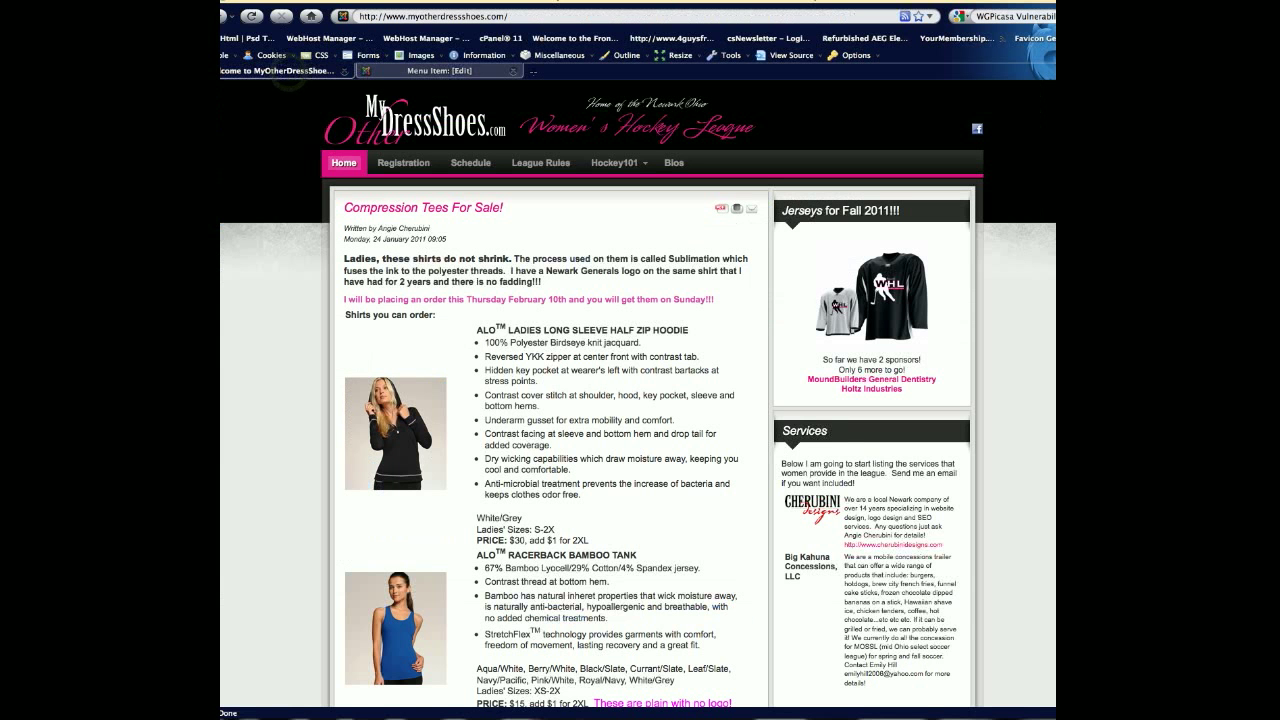
pyautogui.scroll(-15, 289, 86)
pyautogui.scroll(-4, 551, 391)
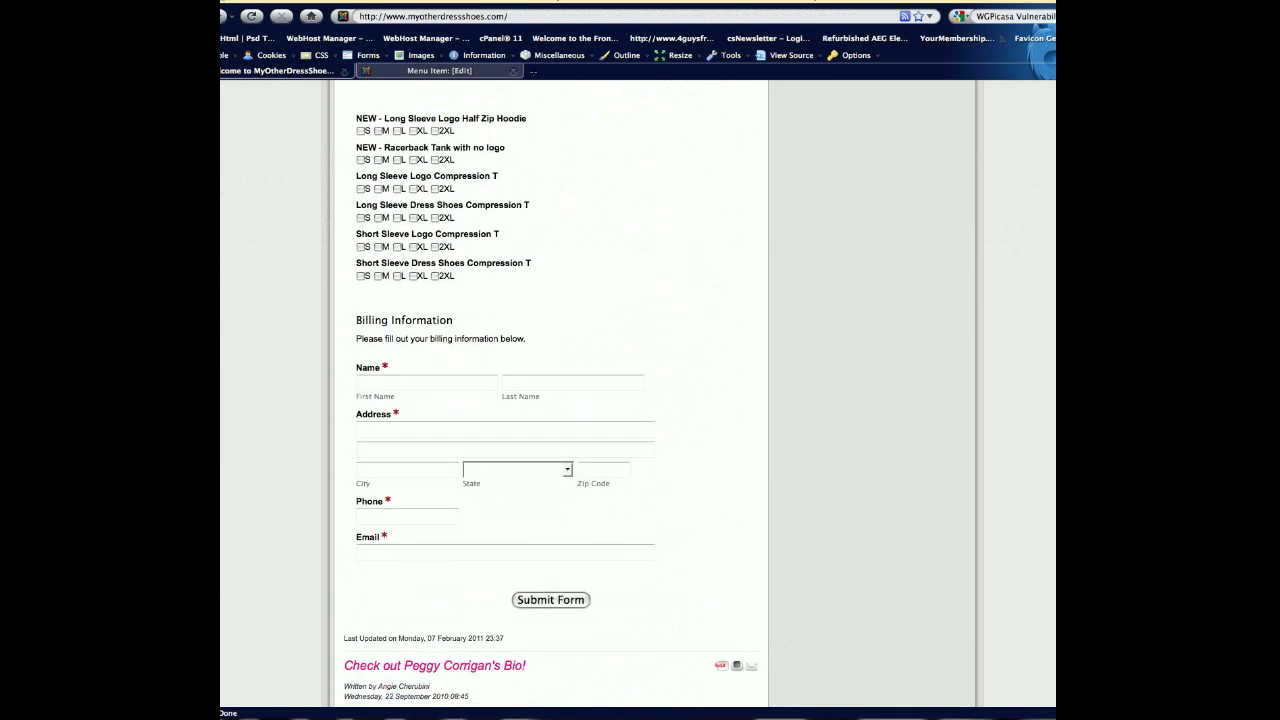
pyautogui.scroll(-5, 551, 400)
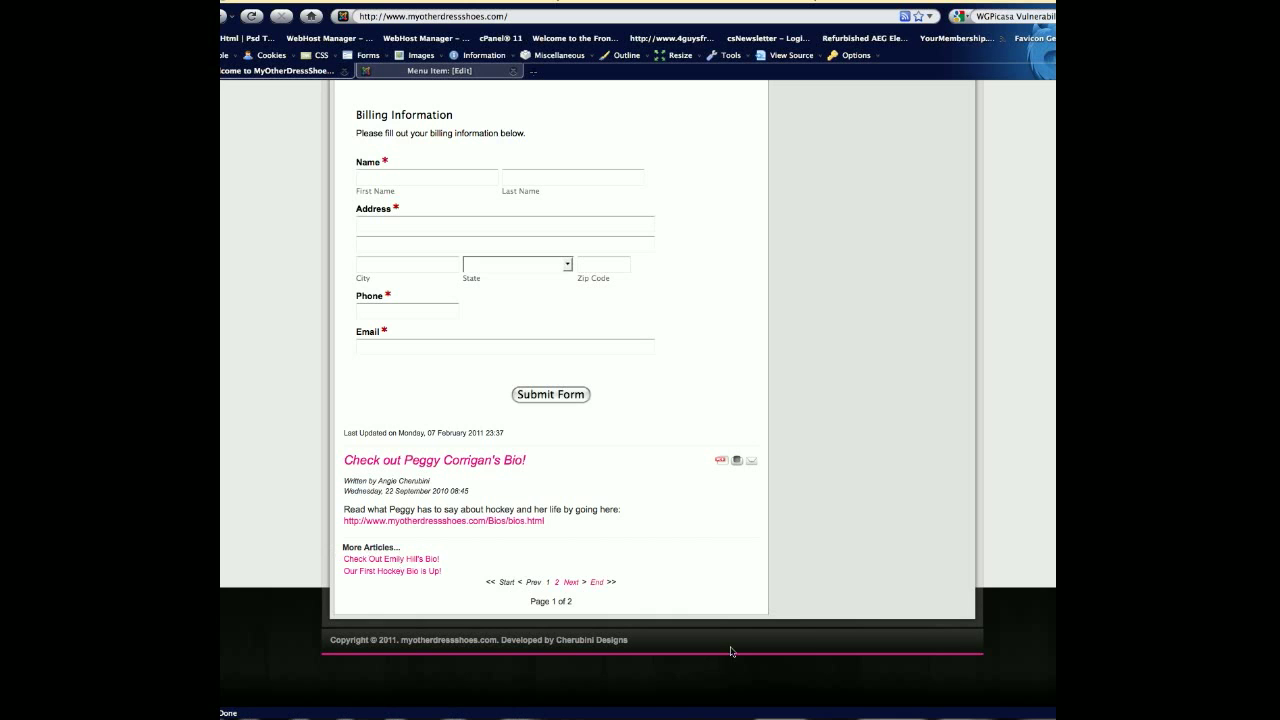
pyautogui.scroll(15, 608, 546)
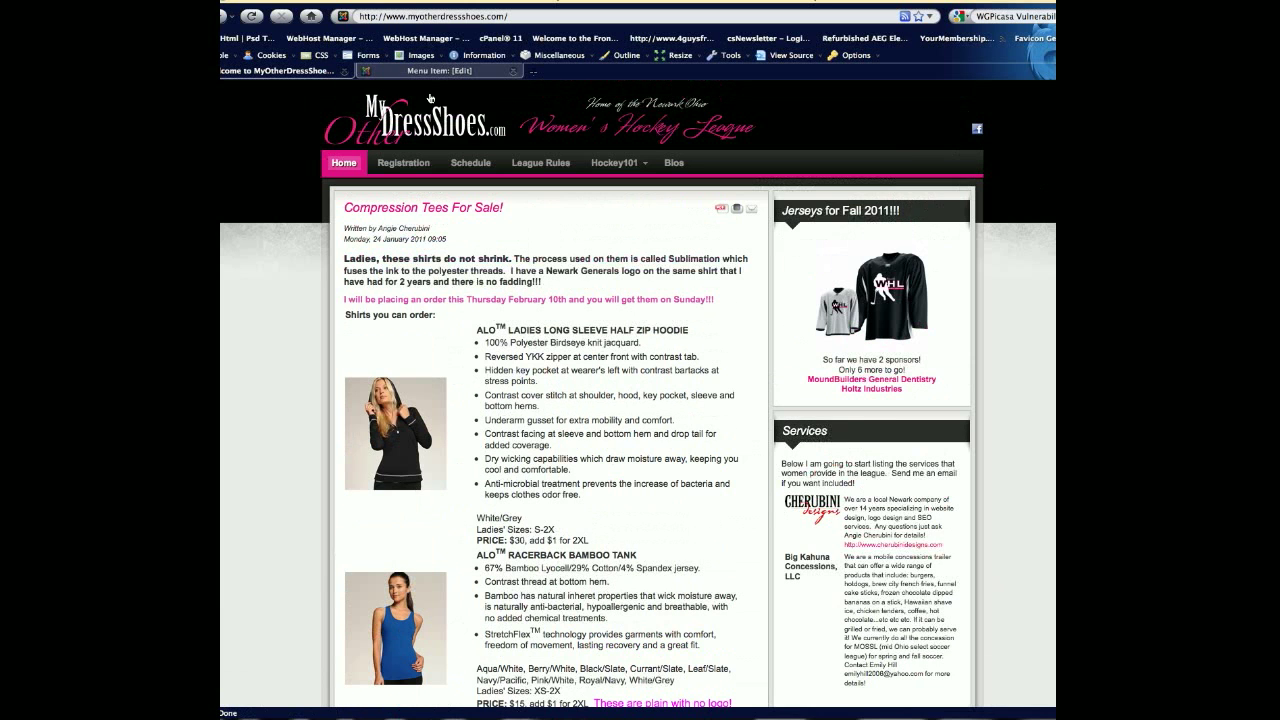
pyautogui.click(420, 72)
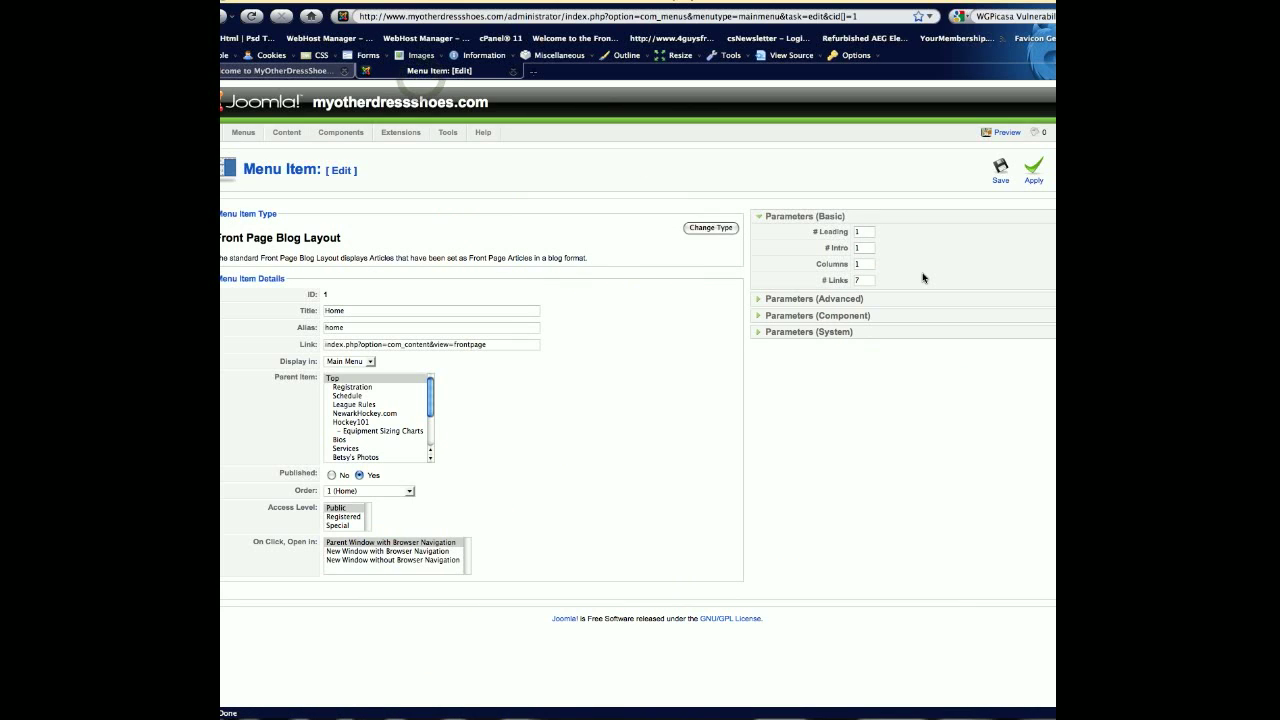
# Check the Category Order and Primary Order options in the Home item's advanced parameters, and save the item
pyautogui.click(797, 298)
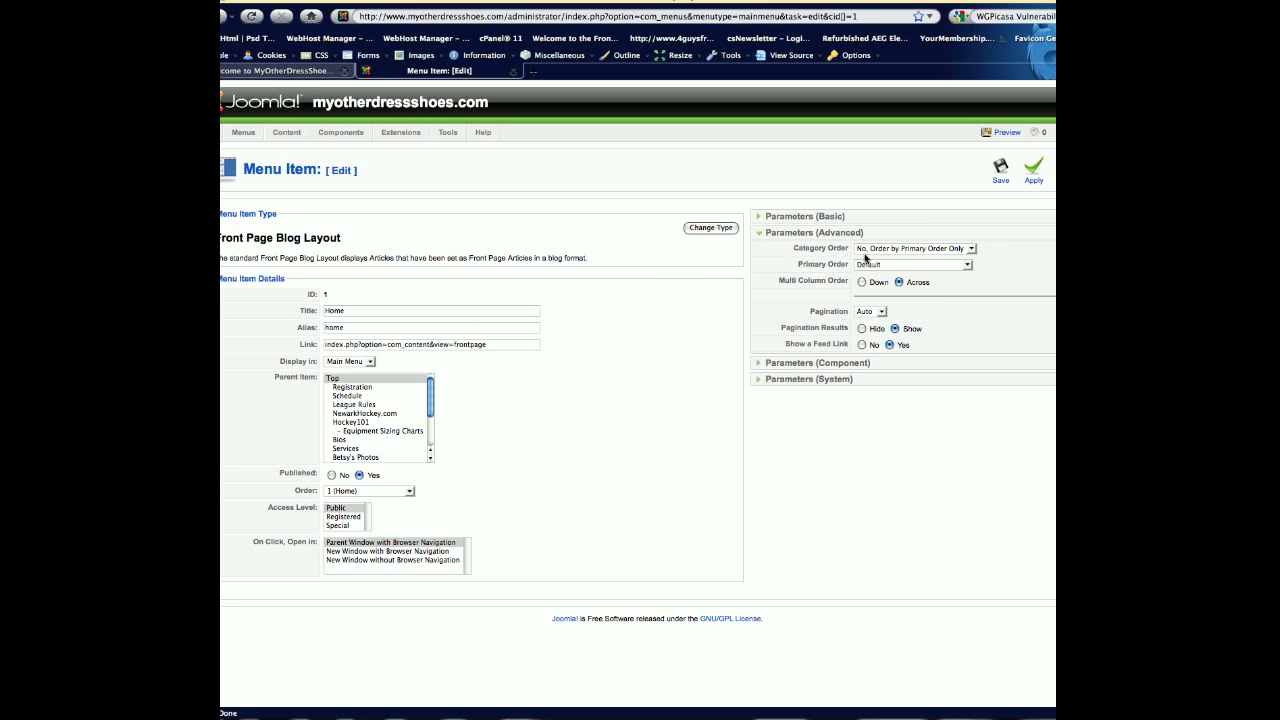
pyautogui.click(941, 250)
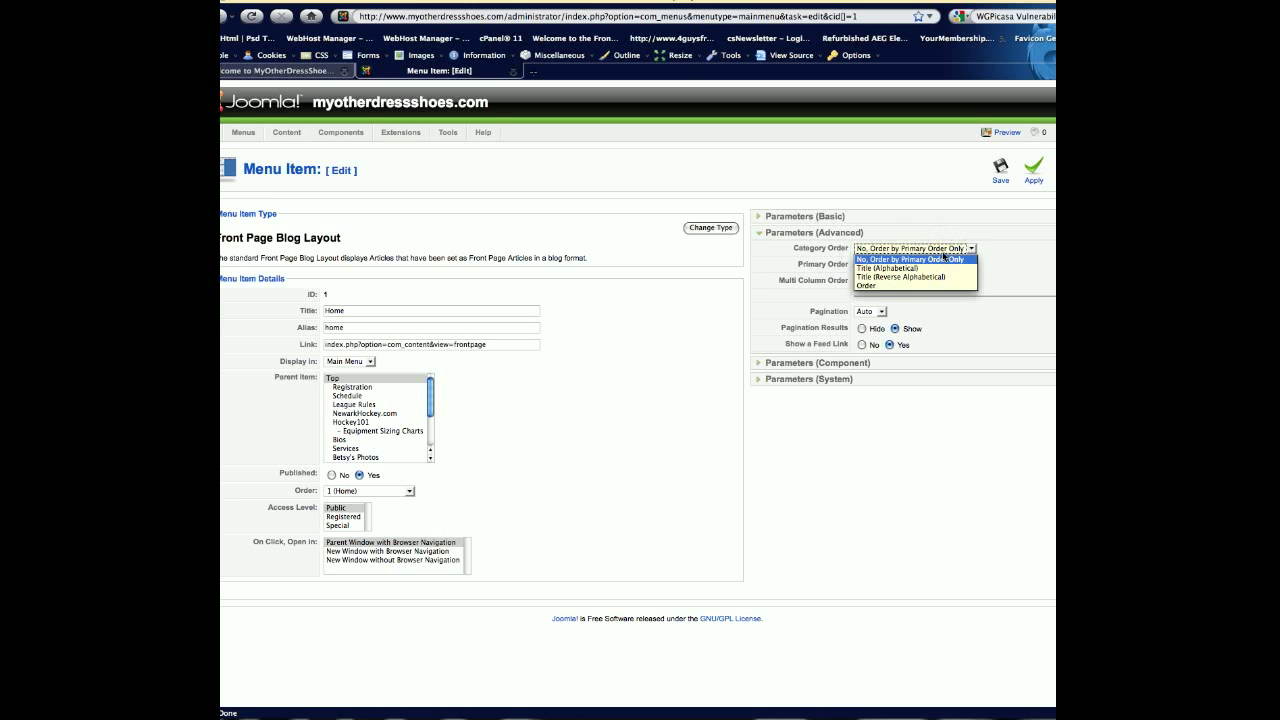
pyautogui.click(1045, 279)
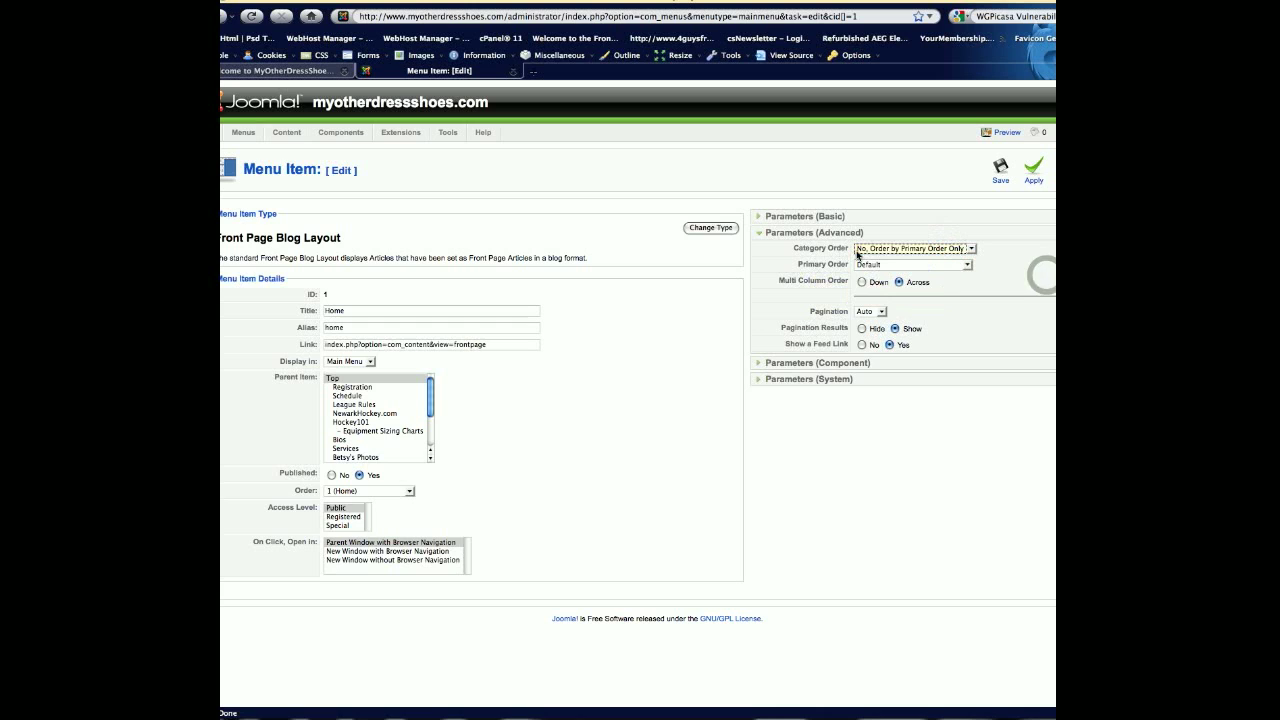
pyautogui.click(909, 266)
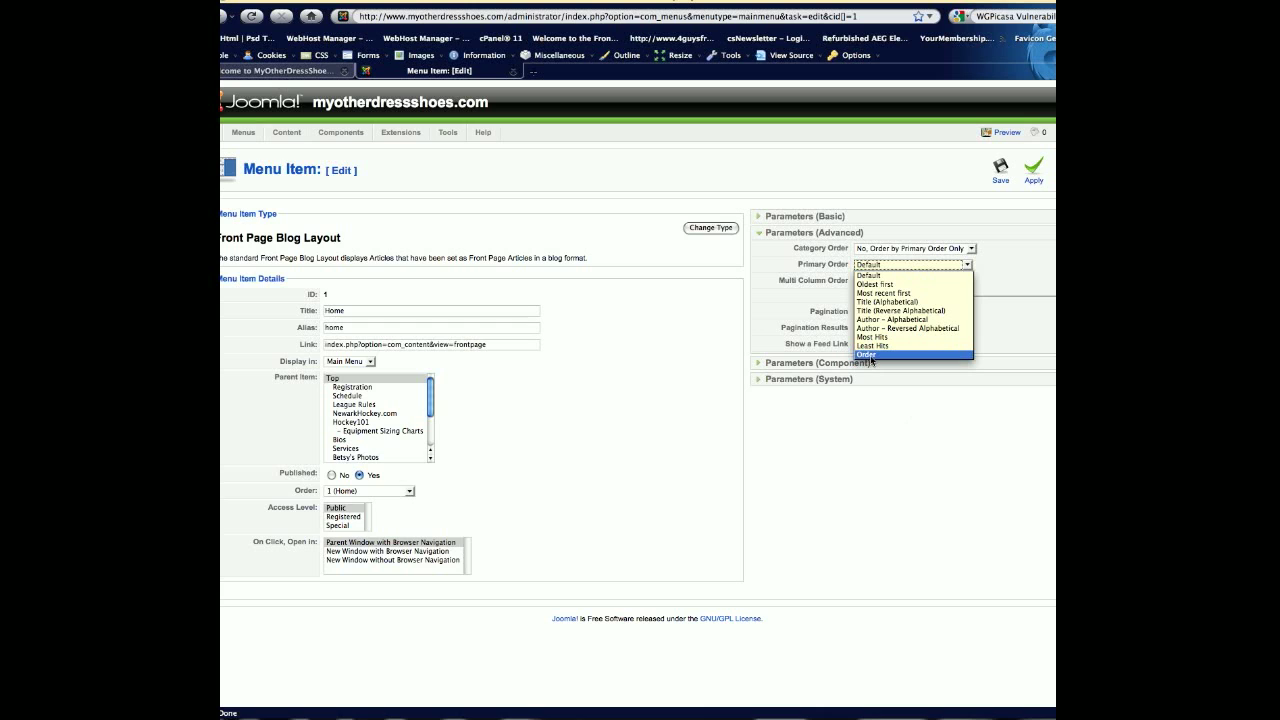
pyautogui.click(897, 271)
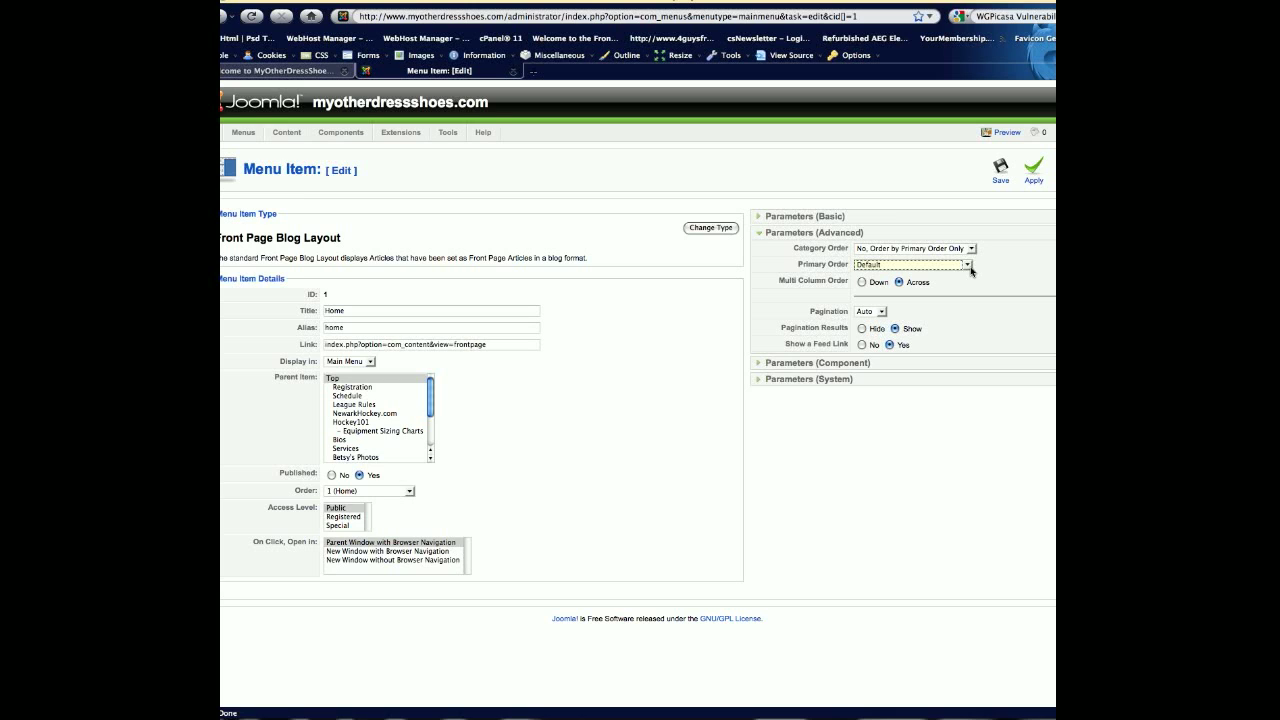
pyautogui.click(967, 266)
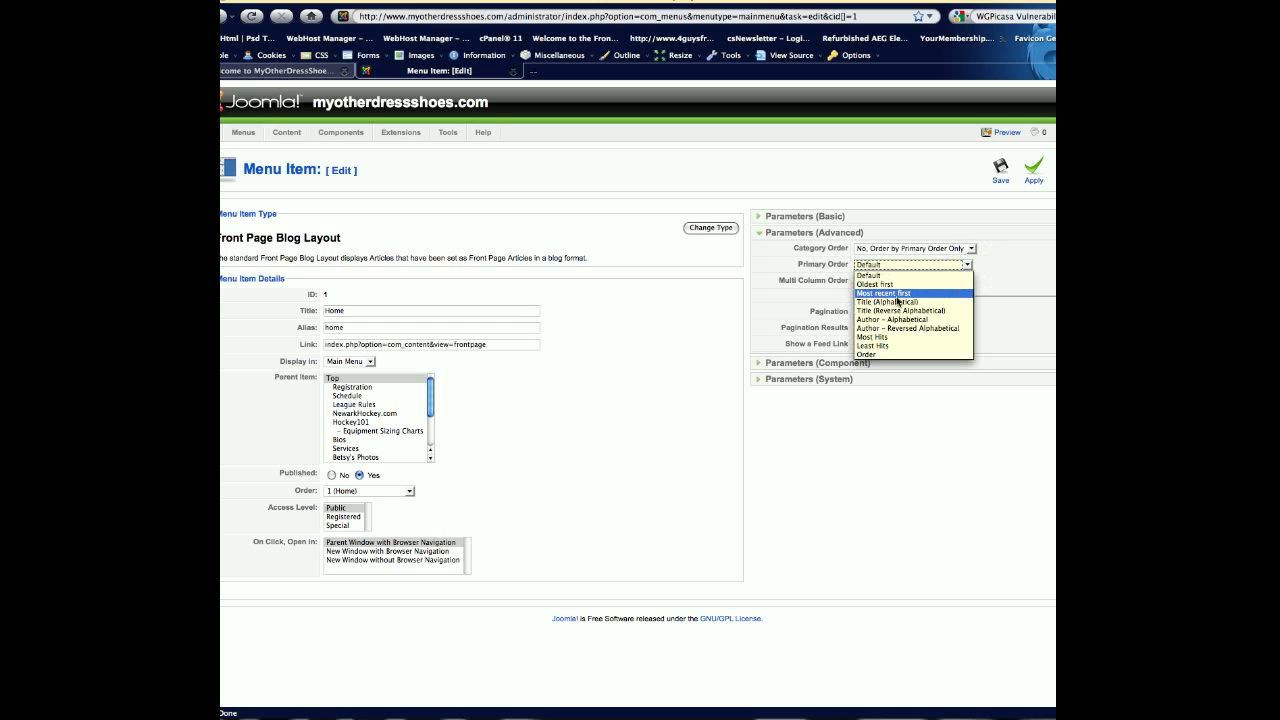
pyautogui.click(1019, 335)
pyautogui.click(1001, 172)
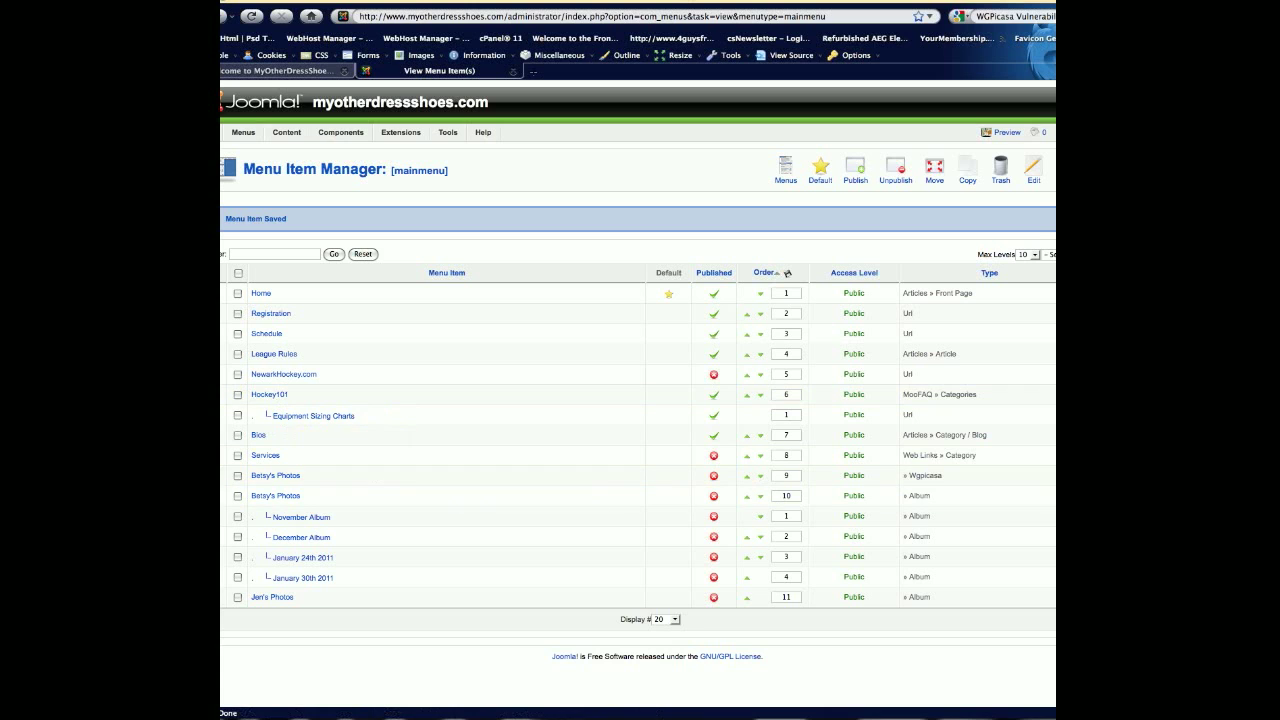
# Set up a new Article Layout menu item under Hockey101 that links to the Compression Tees For Sale! article
pyautogui.click(1065, 170)
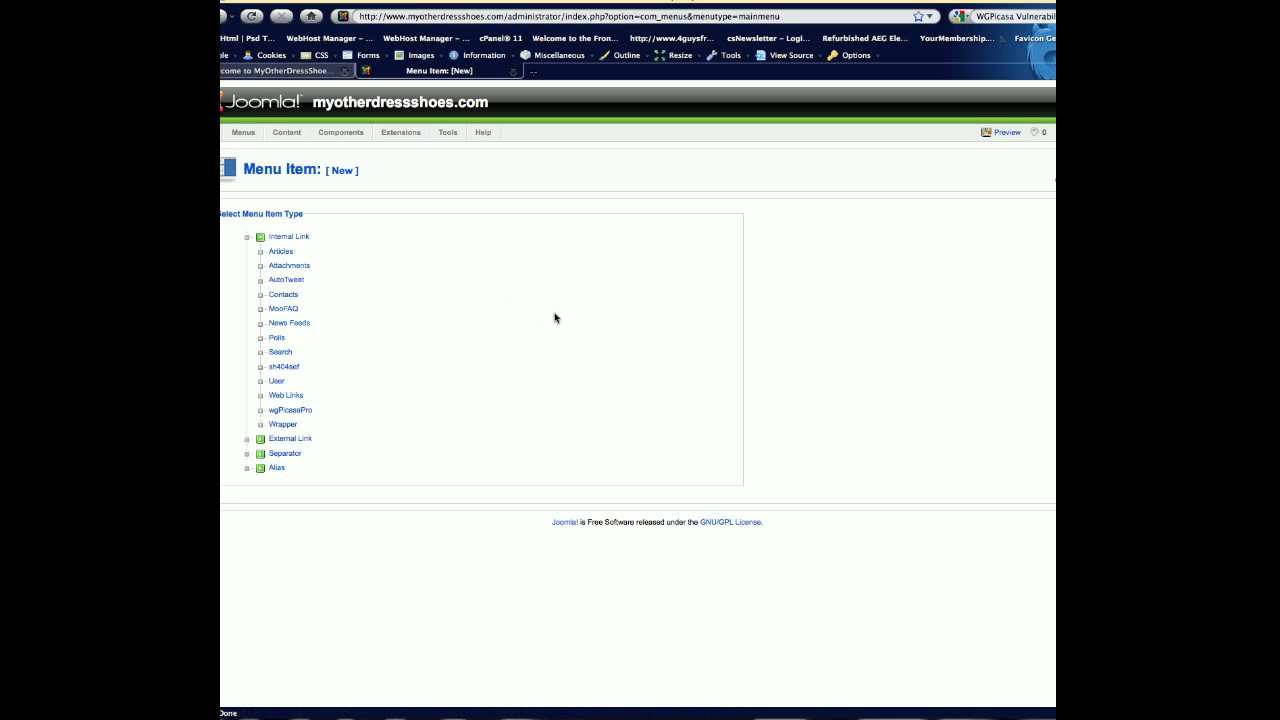
pyautogui.click(273, 253)
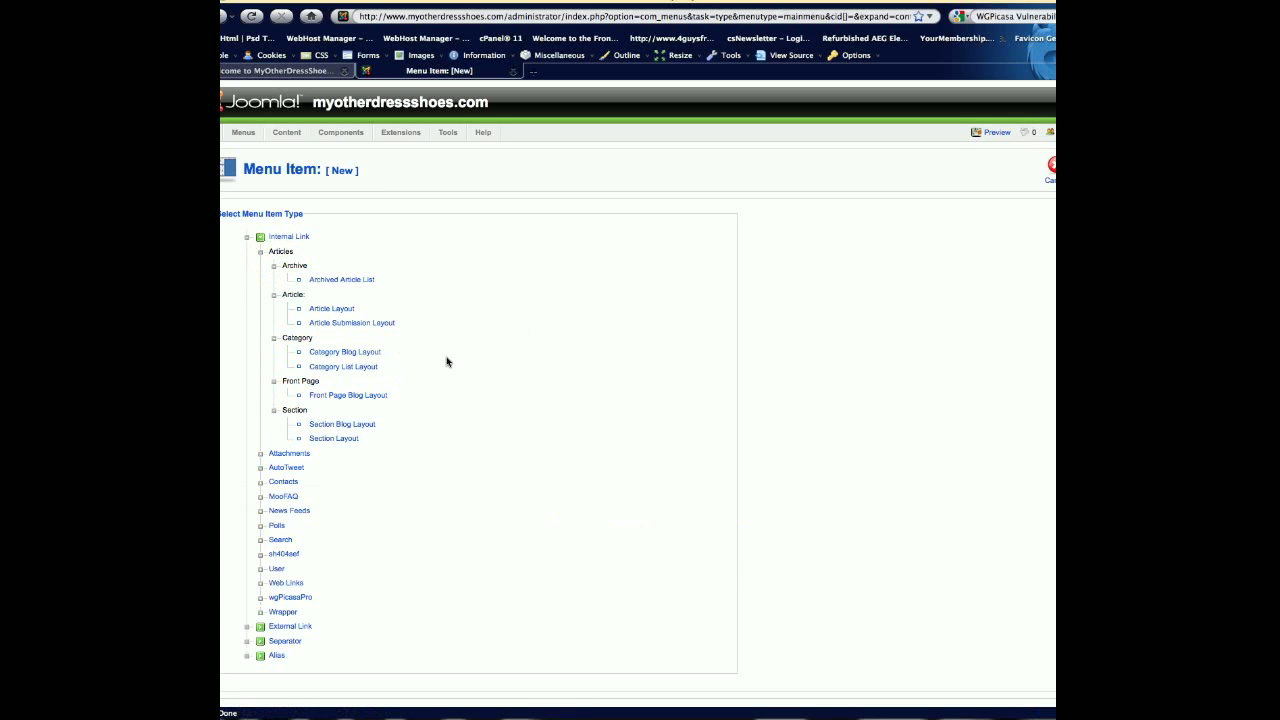
pyautogui.click(342, 315)
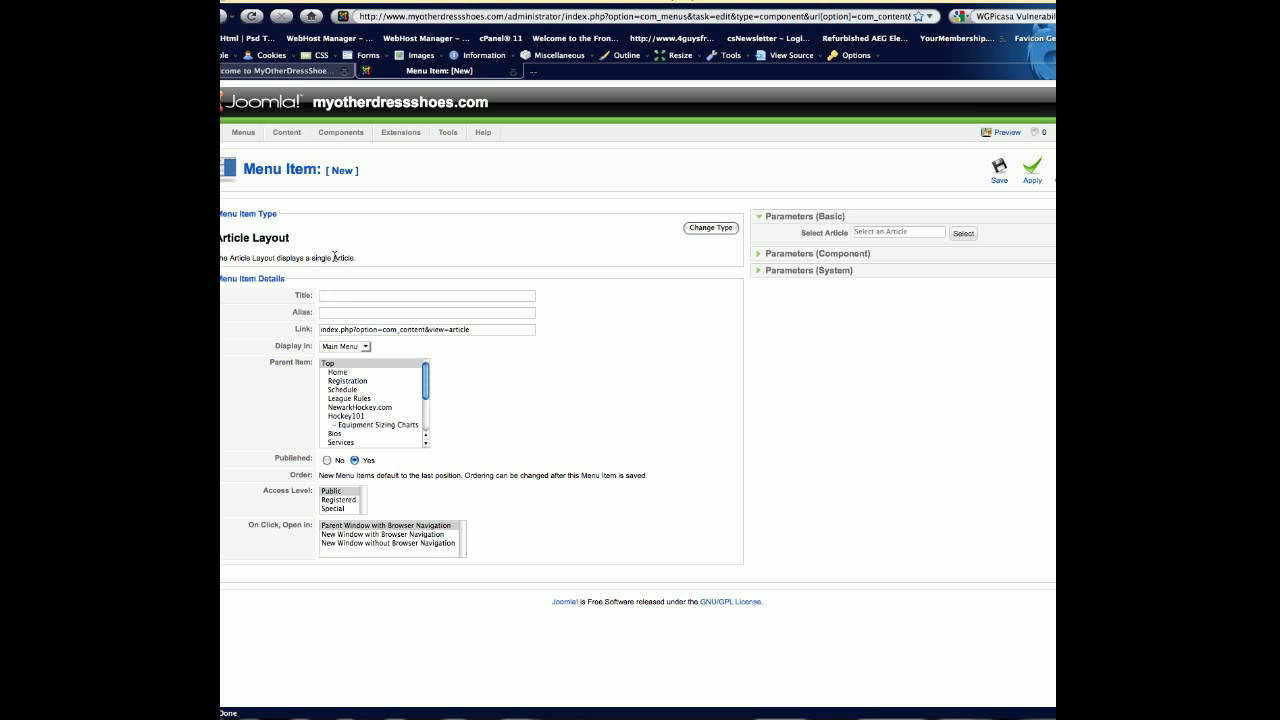
pyautogui.click(342, 295)
pyautogui.click(343, 418)
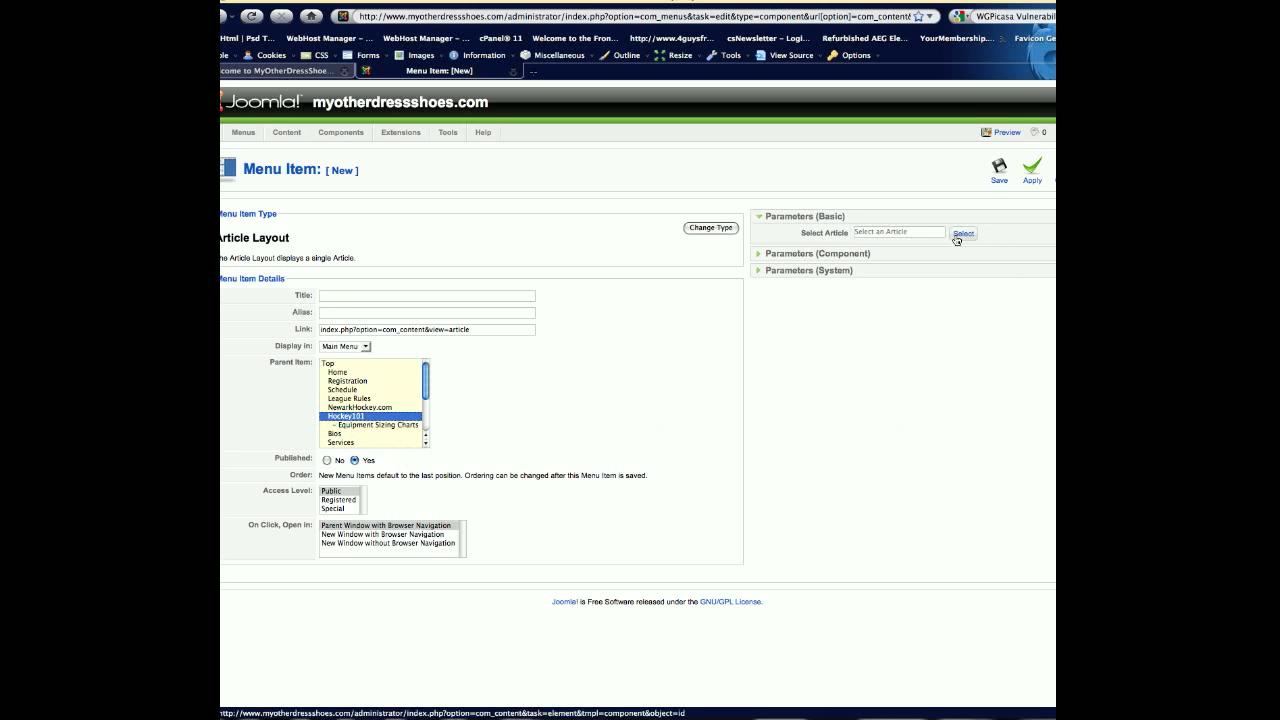
pyautogui.click(964, 235)
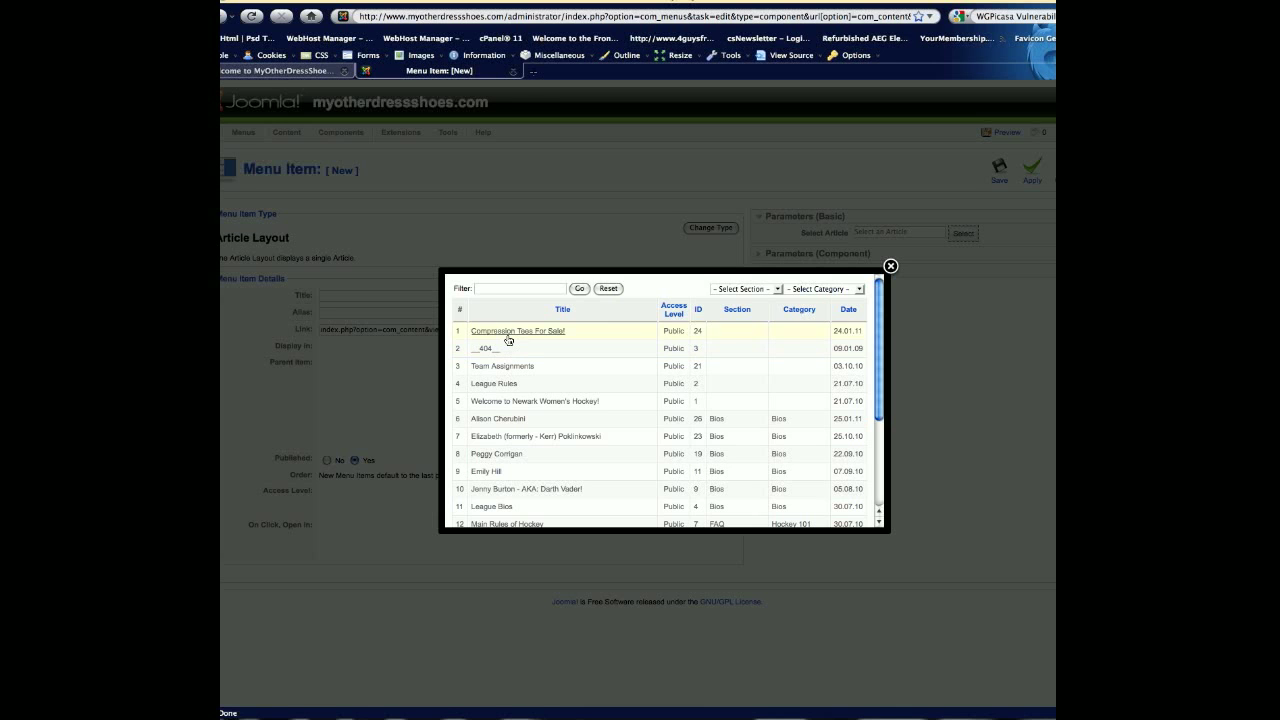
pyautogui.click(509, 331)
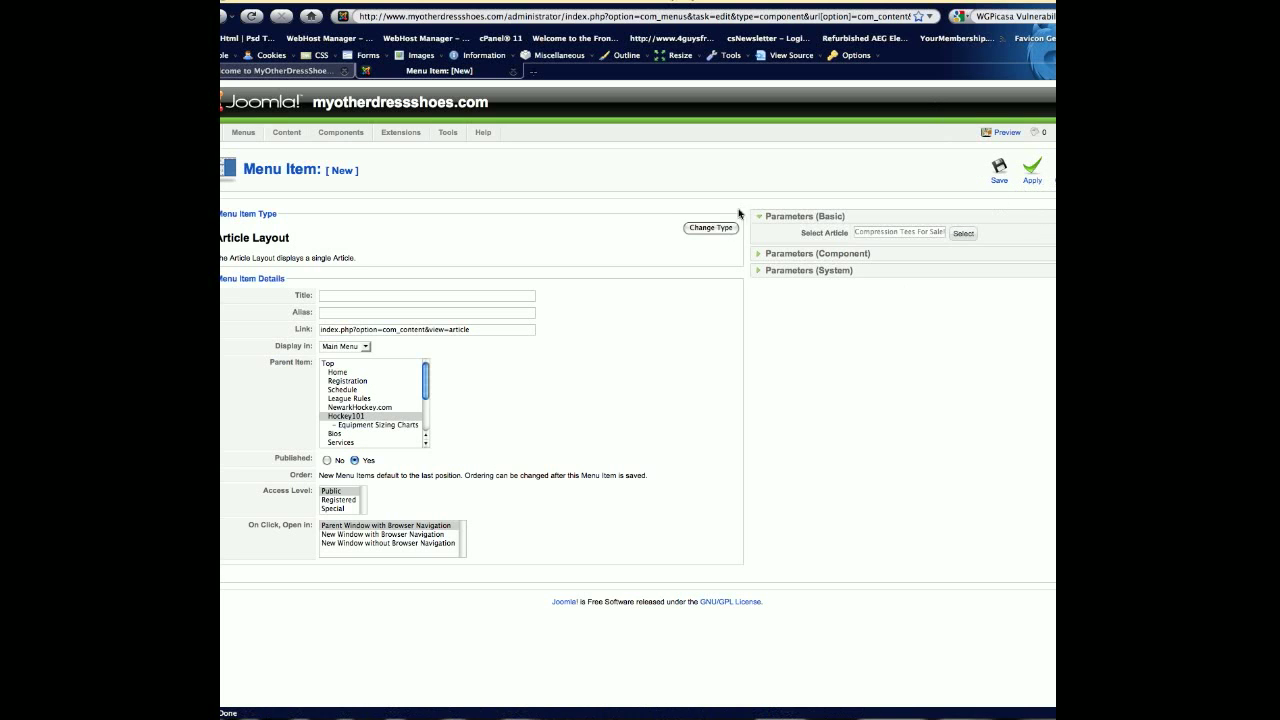
# Change the new menu item's type to External Link and choose Hockey101 as its parent item
pyautogui.click(711, 228)
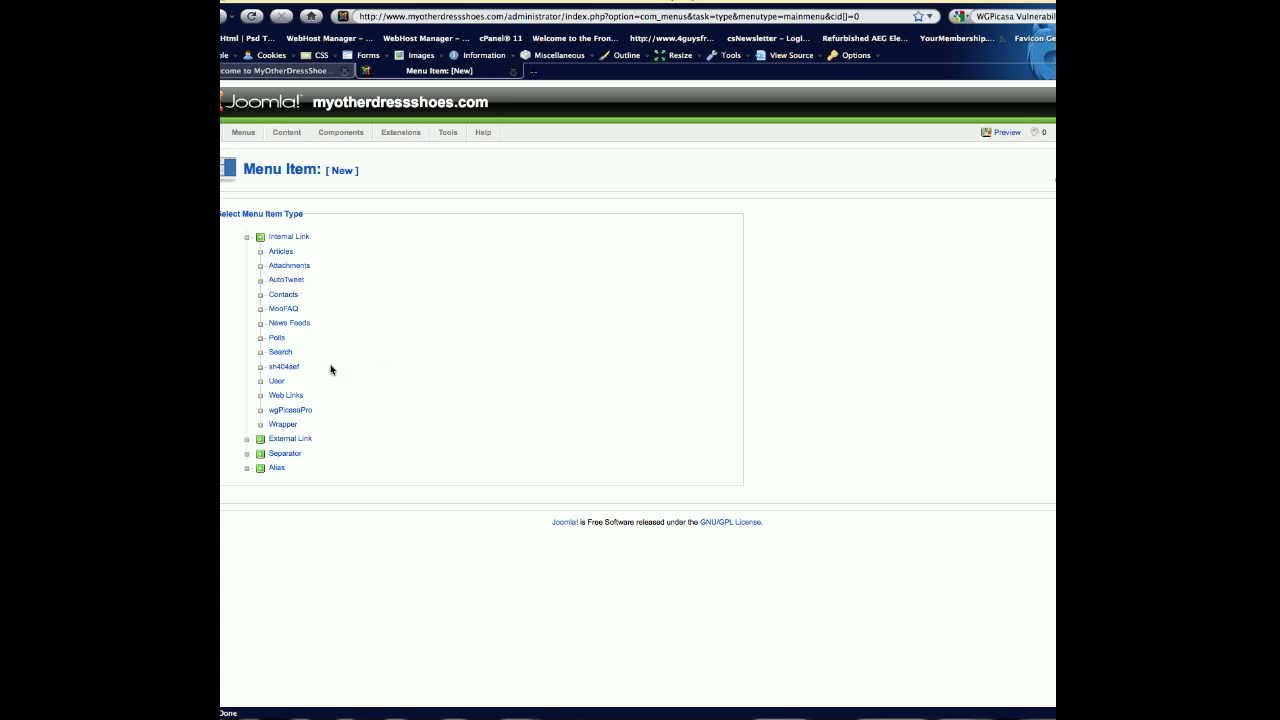
pyautogui.click(300, 441)
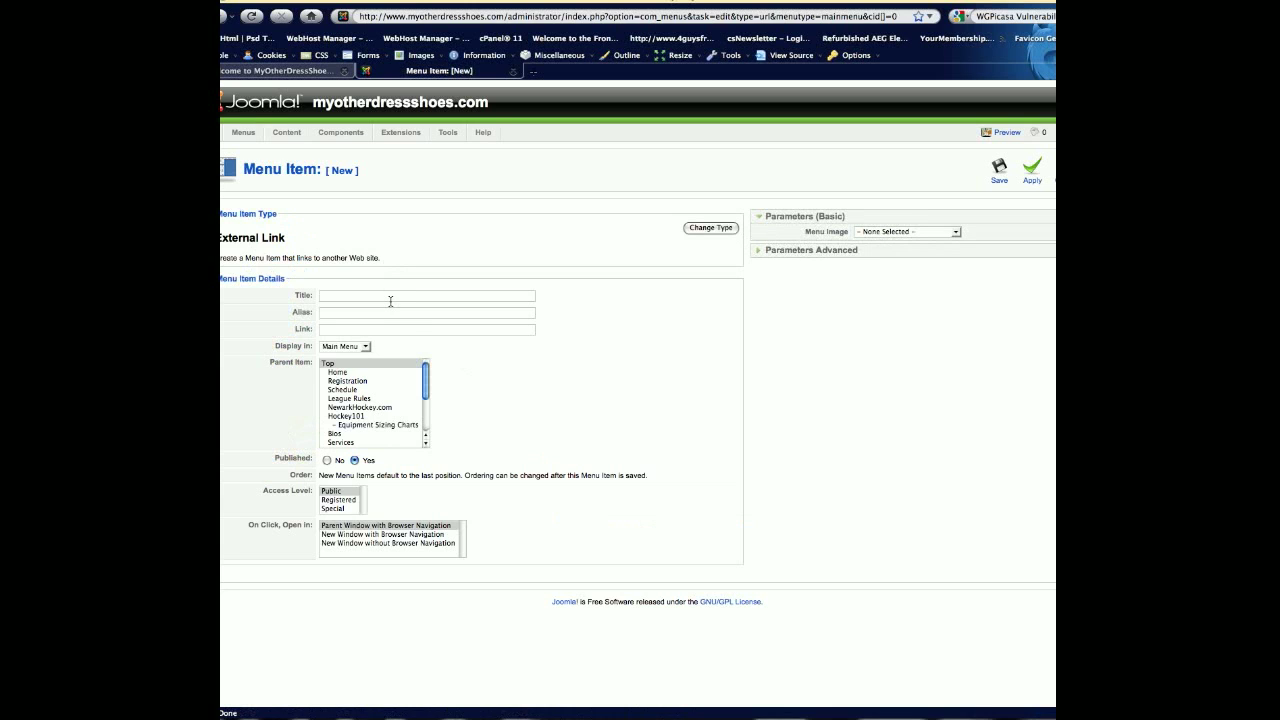
pyautogui.click(416, 329)
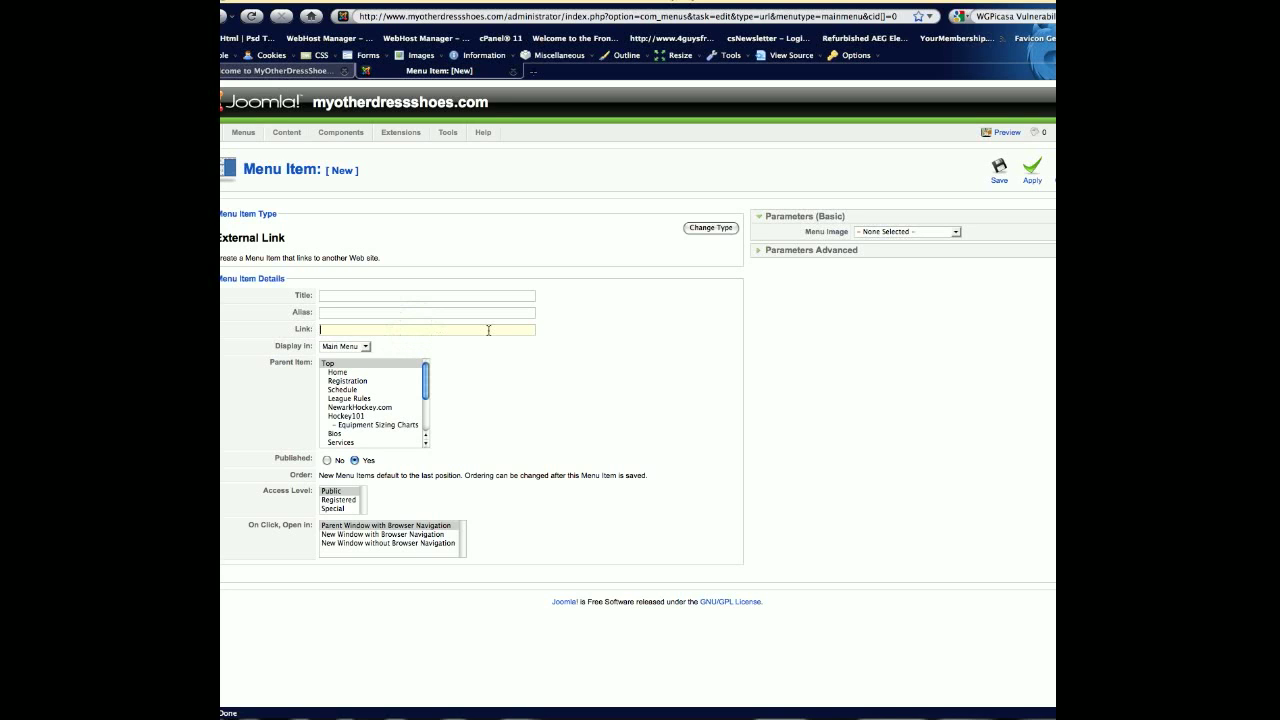
pyautogui.click(361, 416)
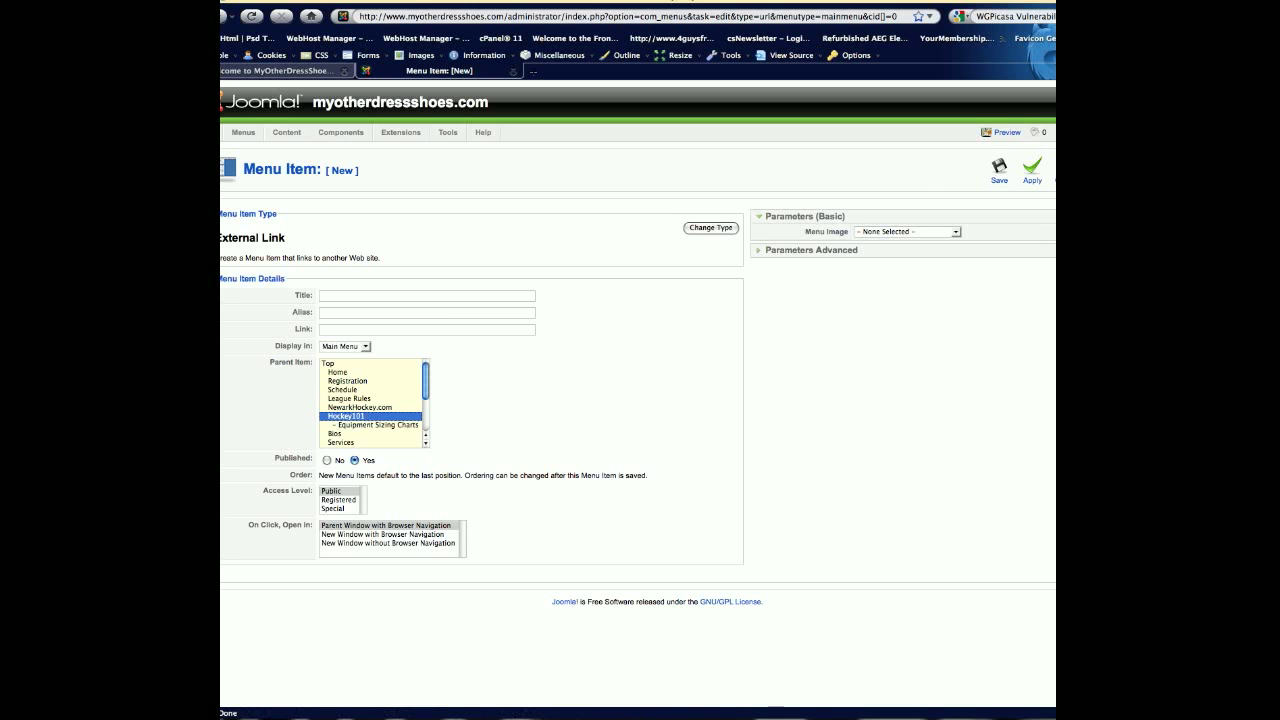
# Change the item's type to MooFAQ Category FAQ Layout, check the available categories, and cancel the new menu item
pyautogui.click(703, 226)
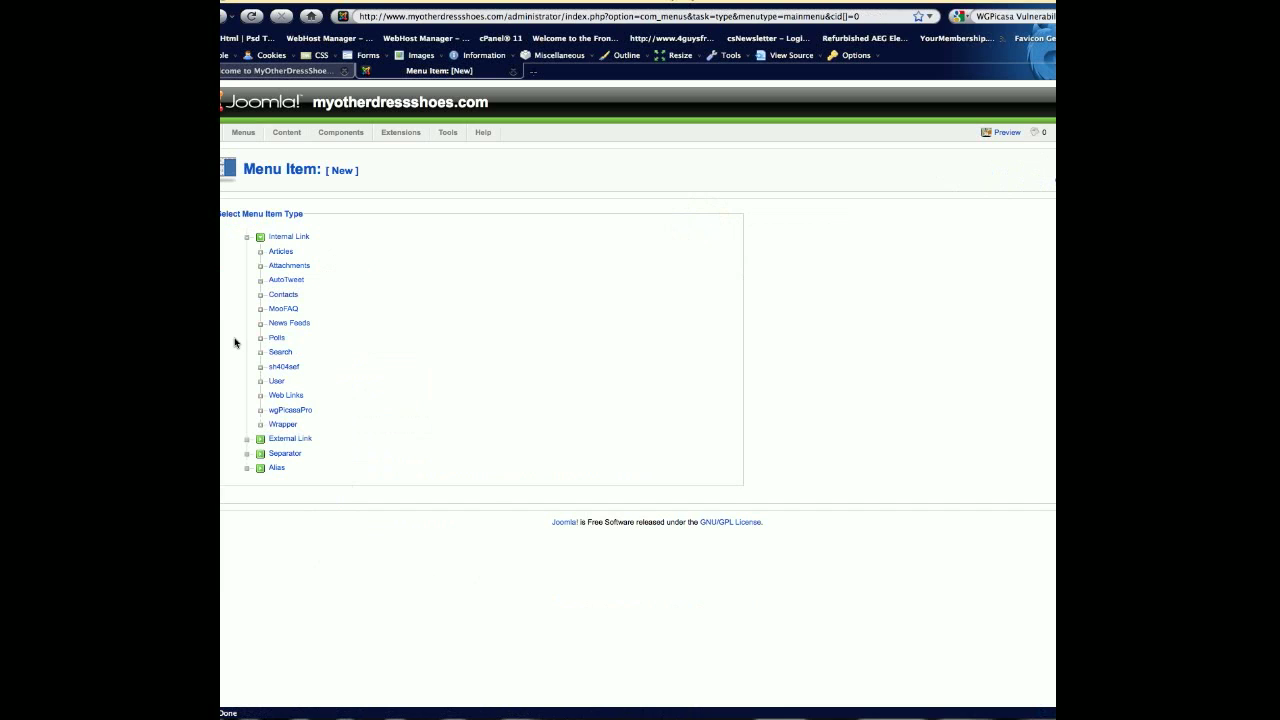
pyautogui.click(284, 309)
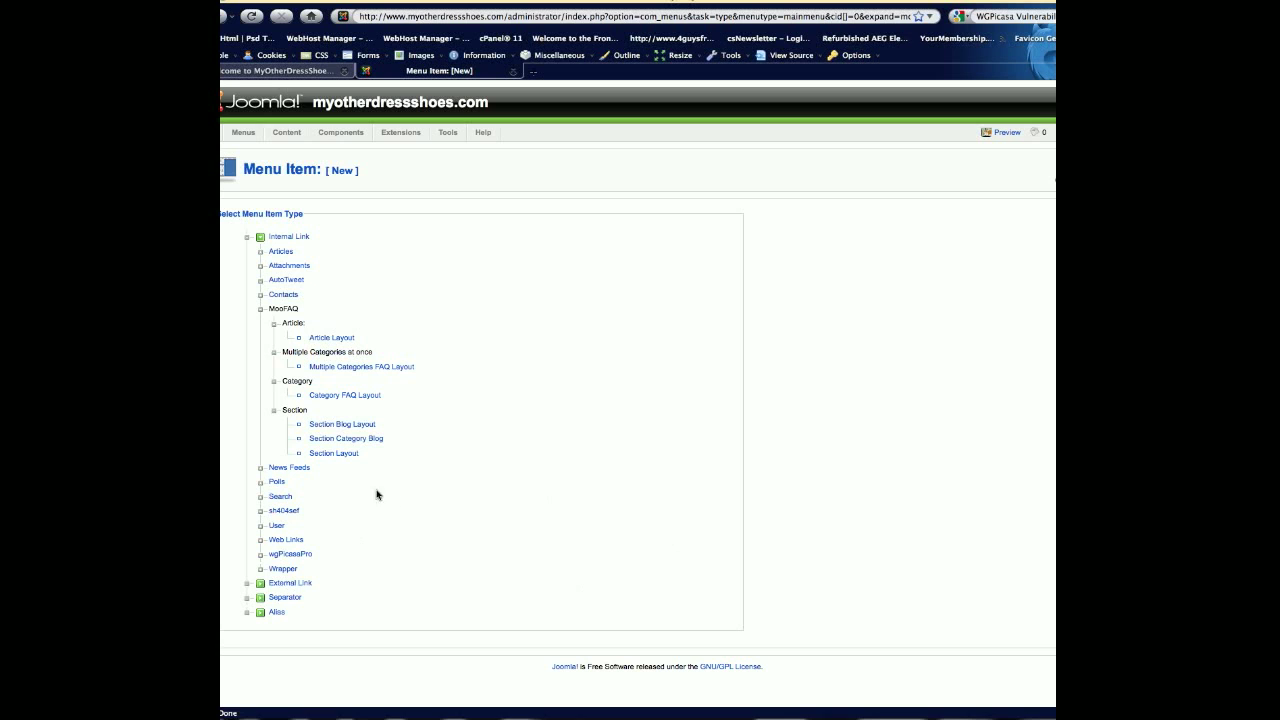
pyautogui.click(358, 398)
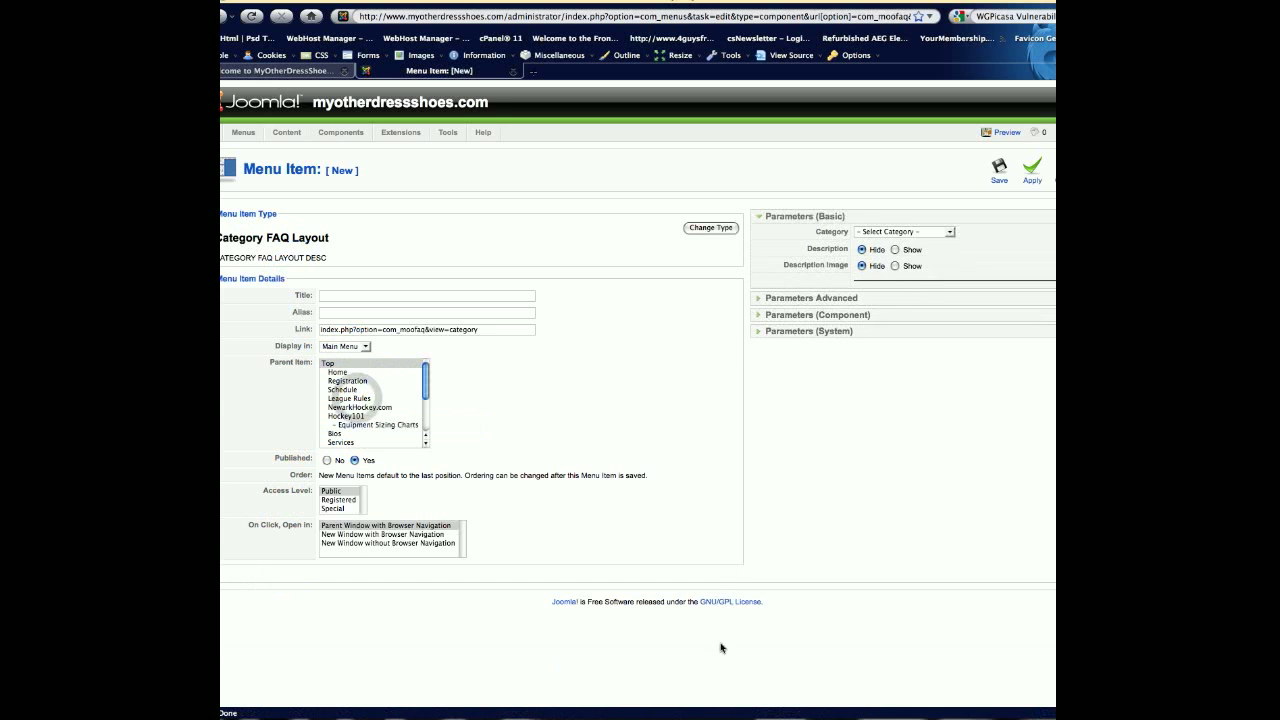
pyautogui.click(936, 231)
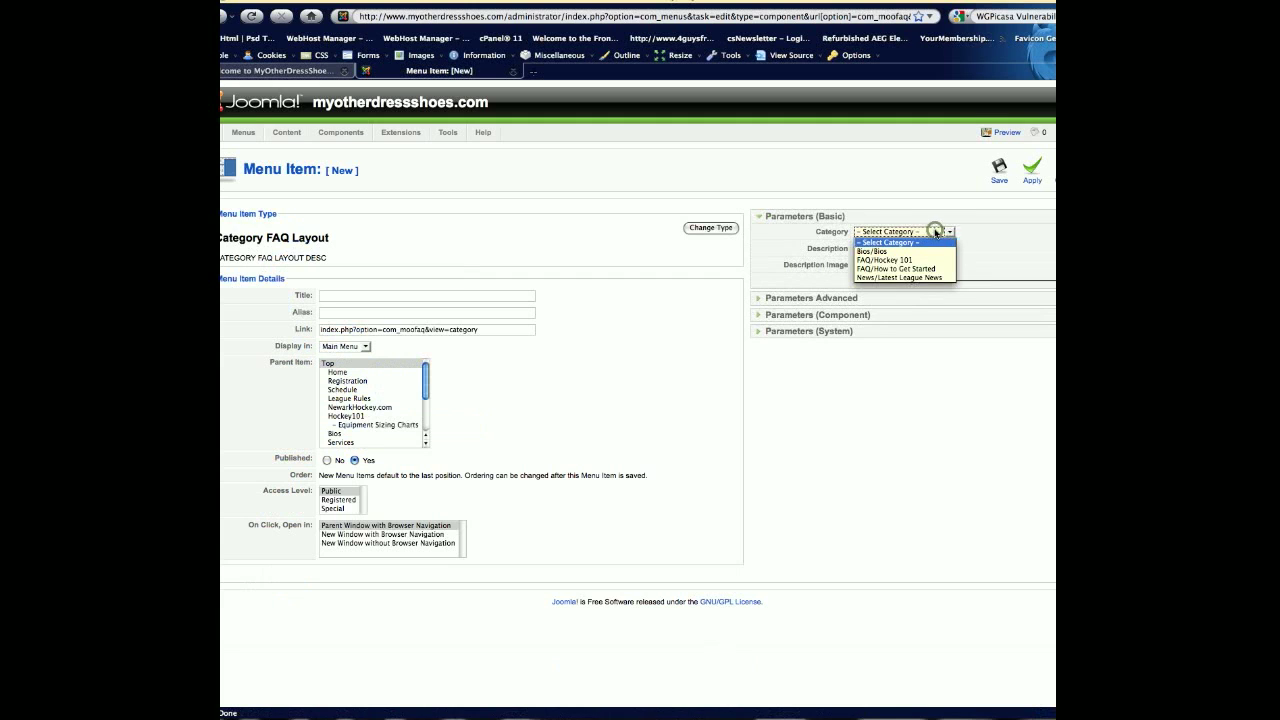
pyautogui.click(936, 231)
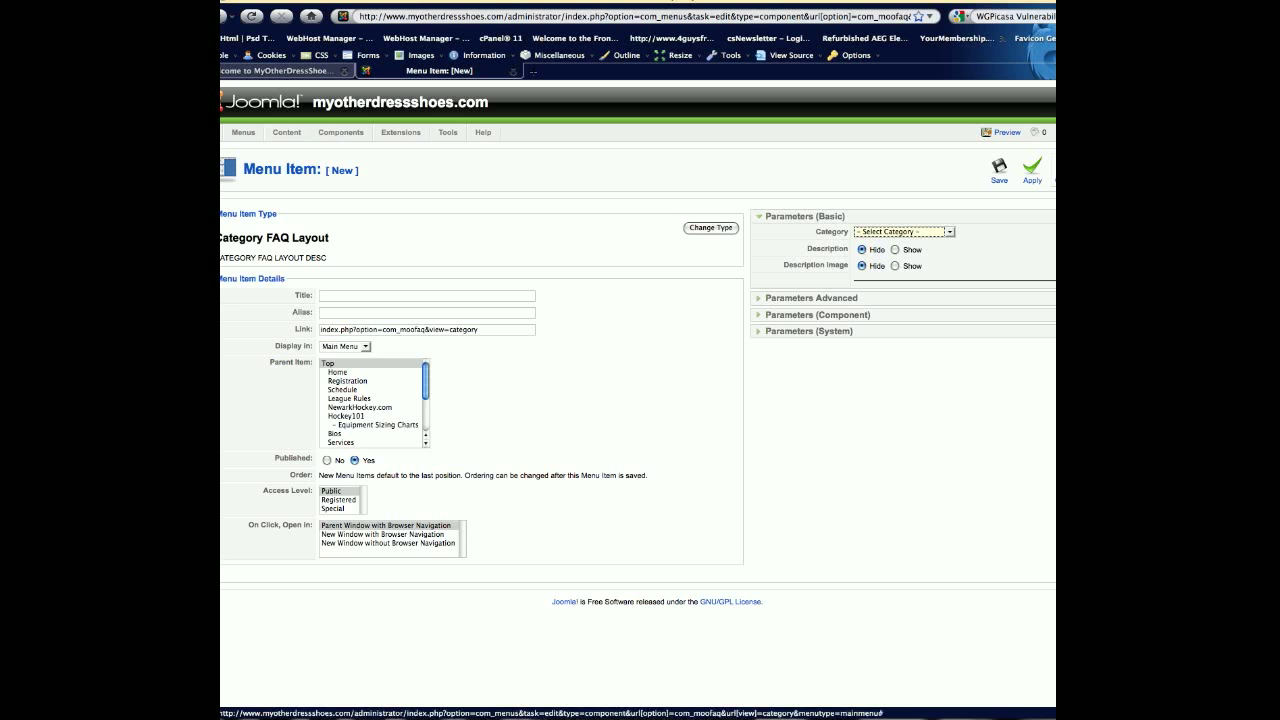
pyautogui.click(1065, 169)
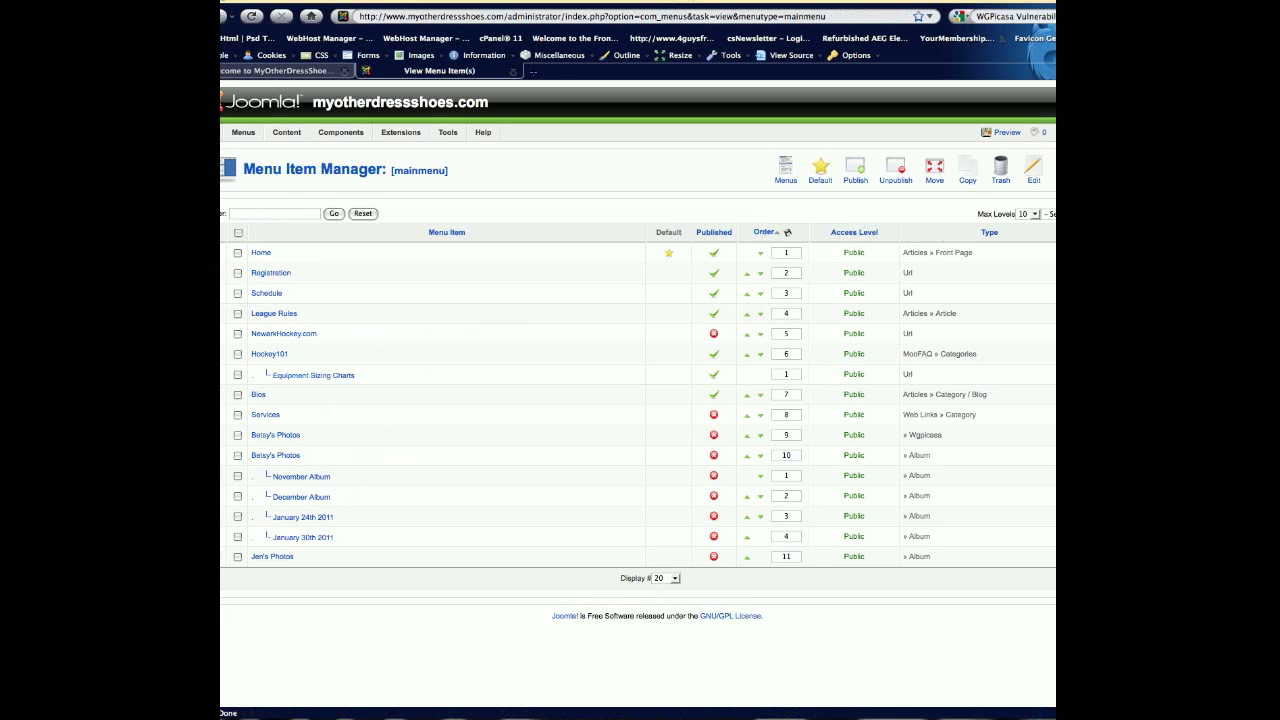